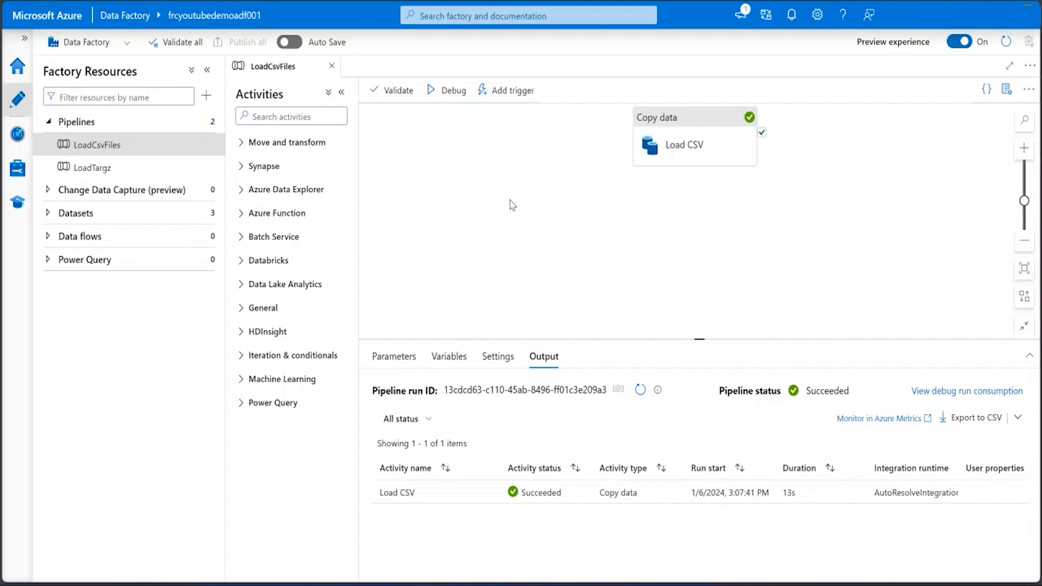
Step: Start a new trigger for the LoadCsvFiles pipeline and name it DailyRefresh
{"action": "left_click", "coordinate": [511, 90]}
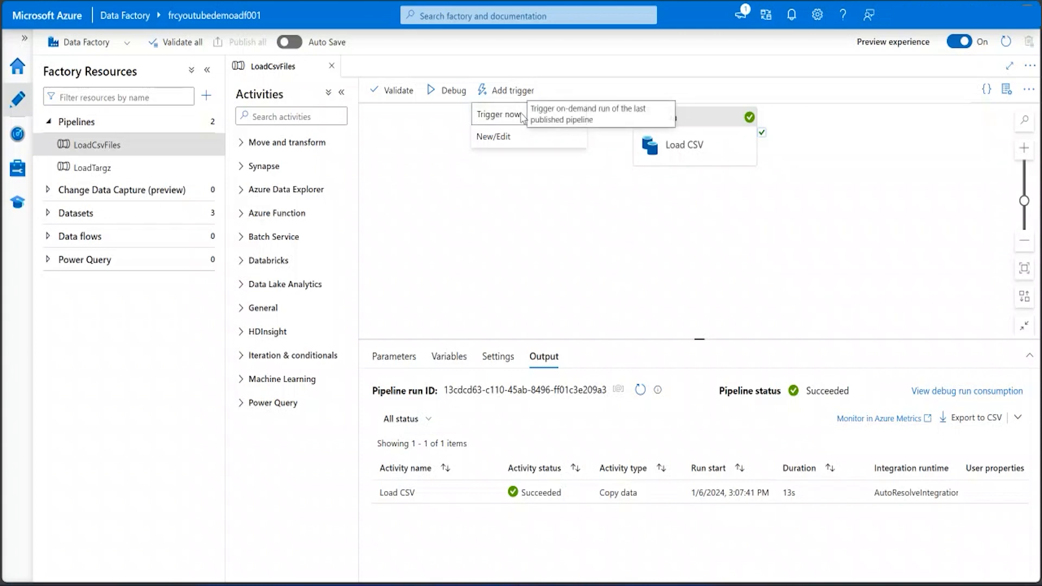
{"action": "left_click", "coordinate": [525, 141]}
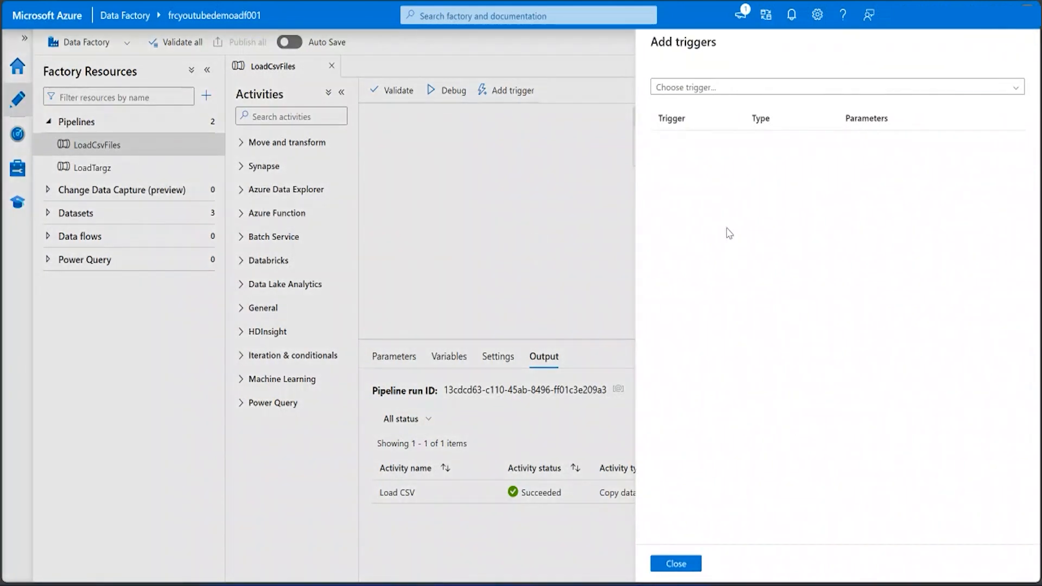
{"action": "left_click", "coordinate": [744, 88]}
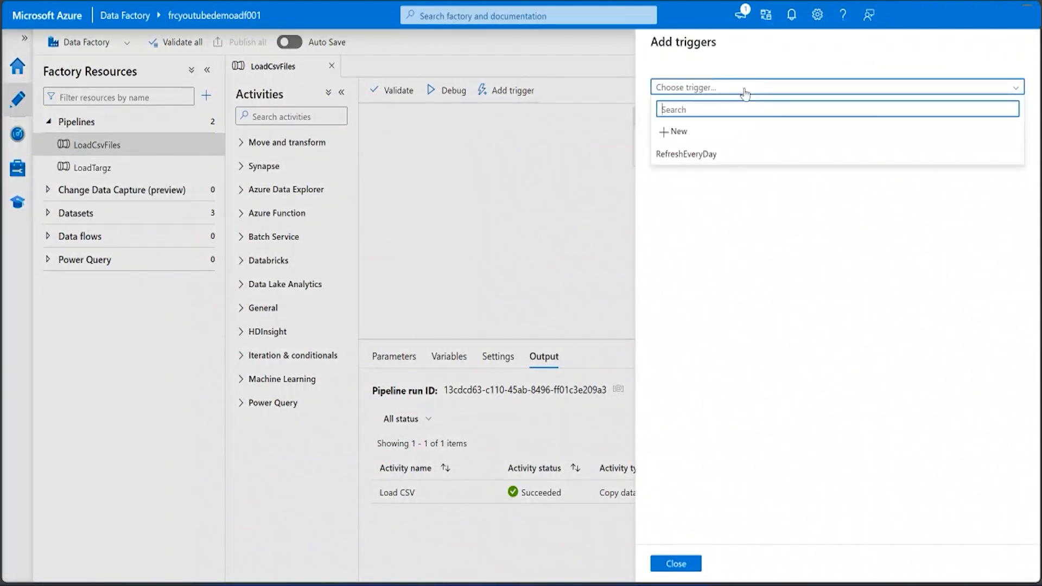
{"action": "left_click", "coordinate": [714, 137]}
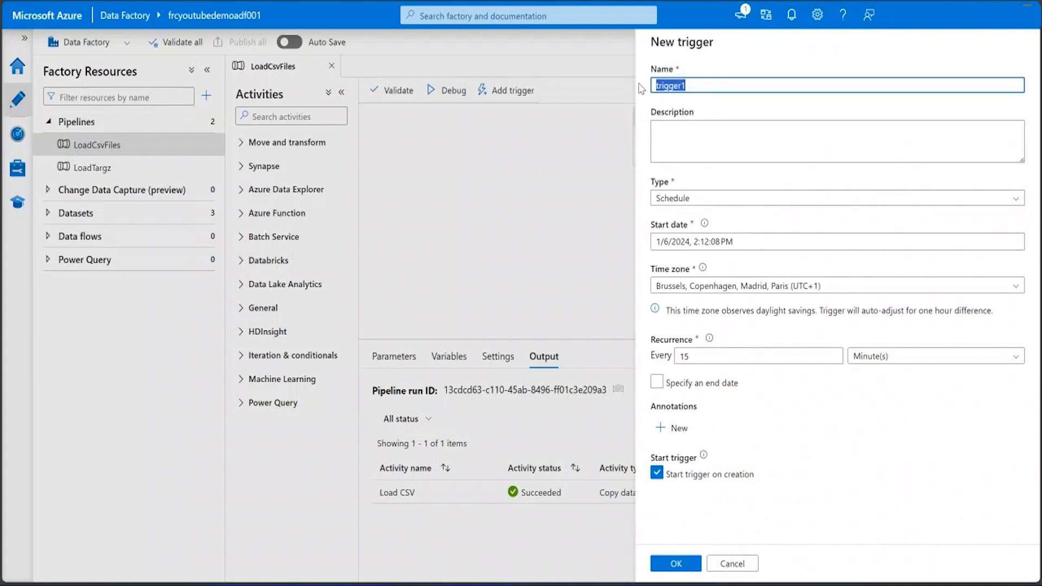
{"action": "type", "text": "DailyRefresh"}
{"action": "key", "text": "Tab"}
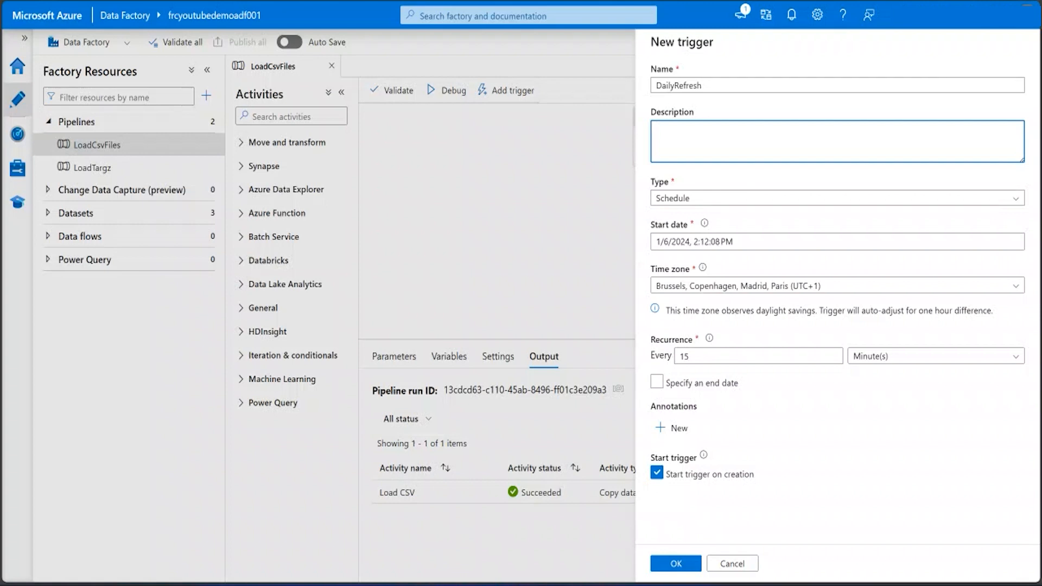
Step: Keep DailyRefresh as a Schedule trigger and set its recurrence to every 1 day
{"action": "left_click", "coordinate": [712, 204]}
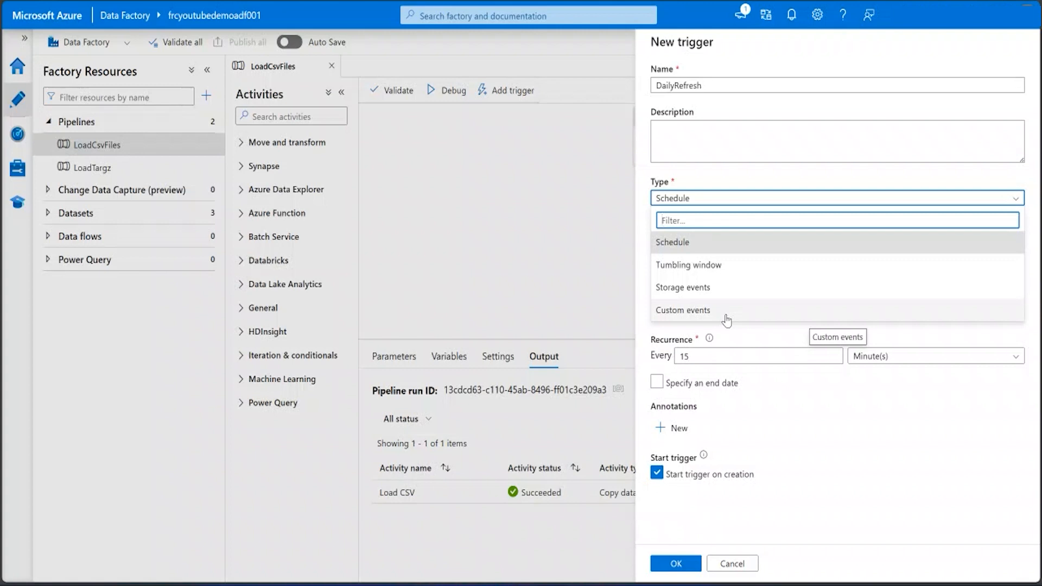
{"action": "left_click", "coordinate": [722, 249]}
{"action": "left_click", "coordinate": [934, 356]}
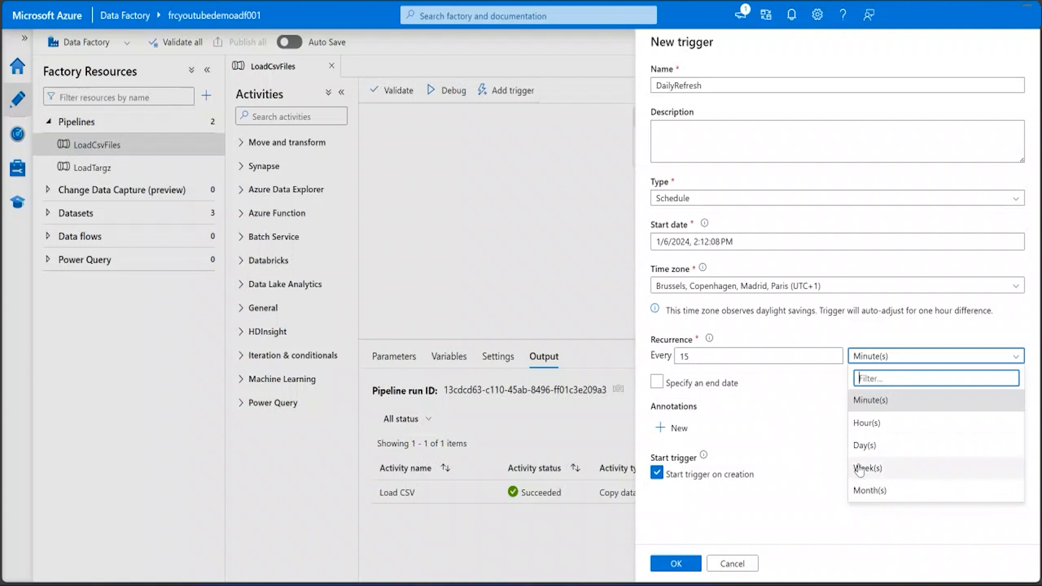
{"action": "left_click", "coordinate": [871, 446]}
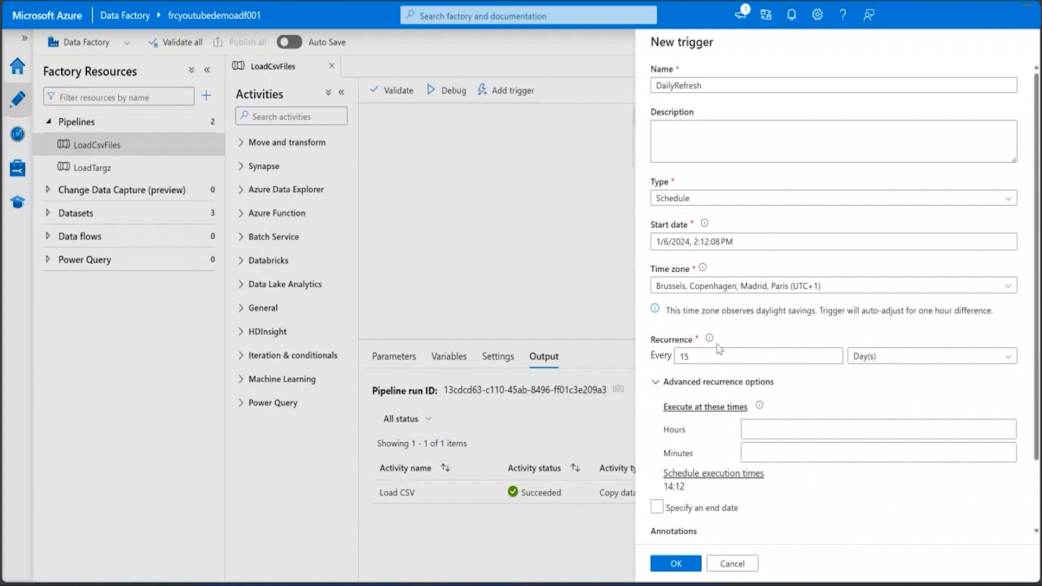
{"action": "left_click_drag", "start_coordinate": [722, 356], "coordinate": [638, 348]}
{"action": "type", "text": "1"}
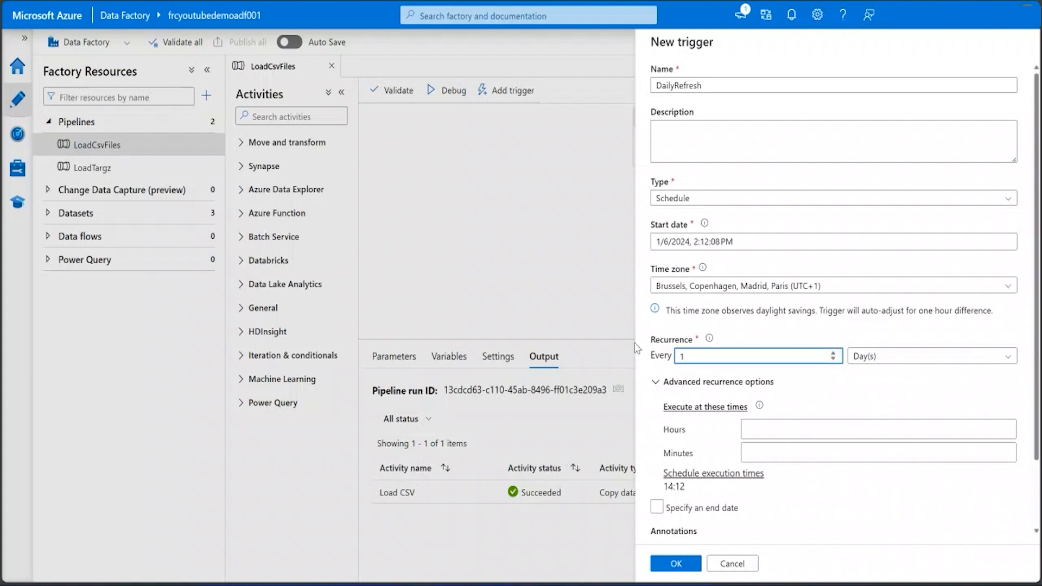
Step: Set the trigger's execution time to hour 1 and minute 0, and finish creating it with no run parameters
{"action": "left_click", "coordinate": [758, 430]}
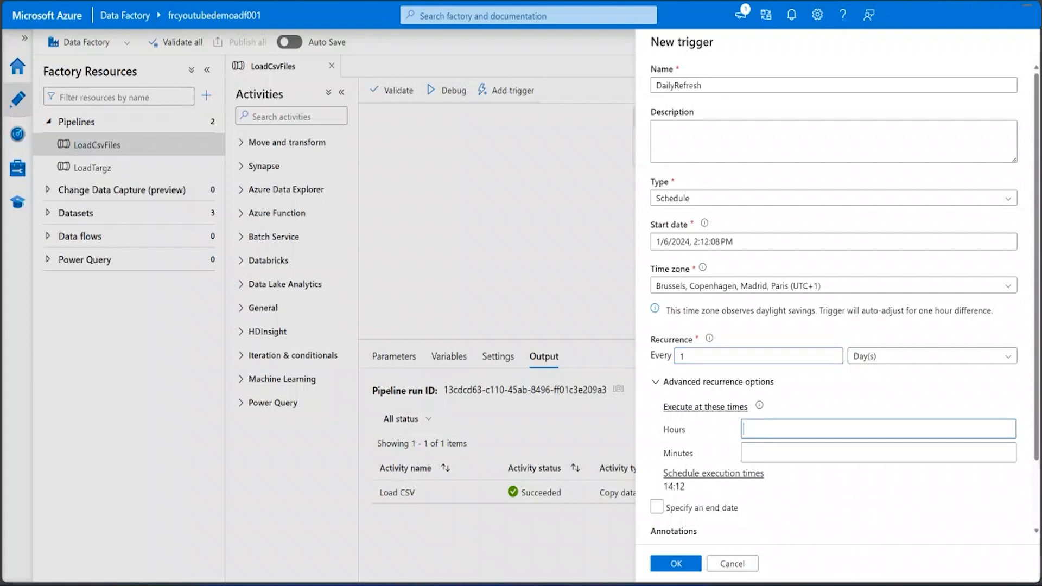
{"action": "type", "text": "1"}
{"action": "key", "text": "Tab"}
{"action": "type", "text": "0"}
{"action": "key", "text": "Tab"}
{"action": "scroll", "coordinate": [725, 443], "scroll_direction": "down", "scroll_amount": 2}
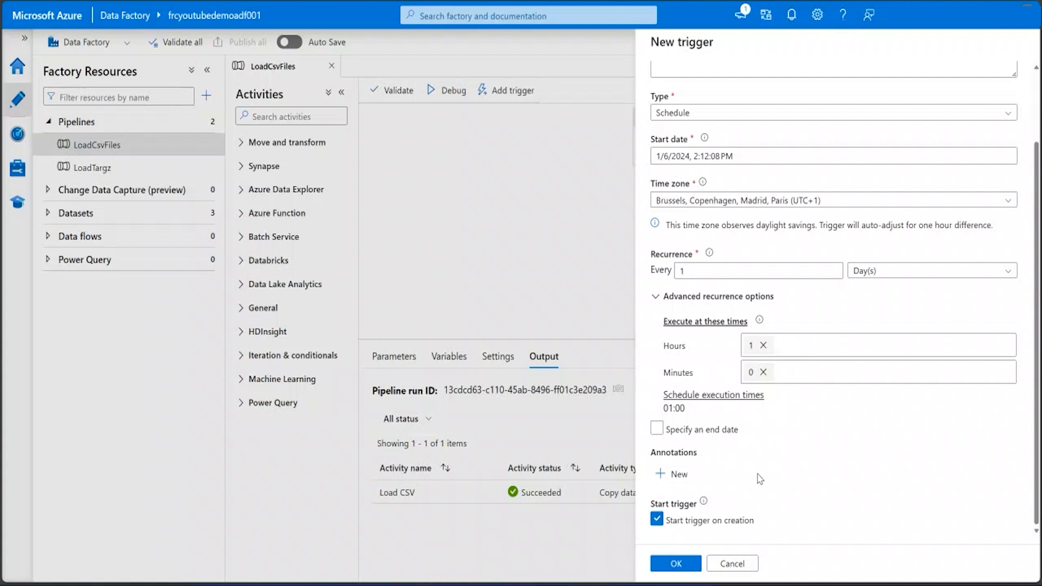
{"action": "left_click", "coordinate": [685, 566]}
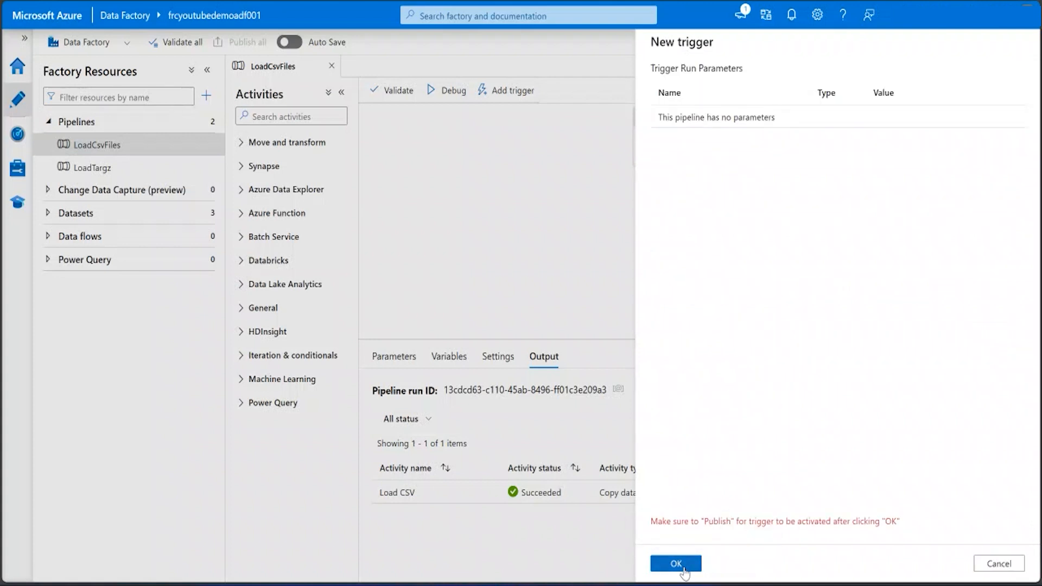
{"action": "left_click", "coordinate": [684, 567]}
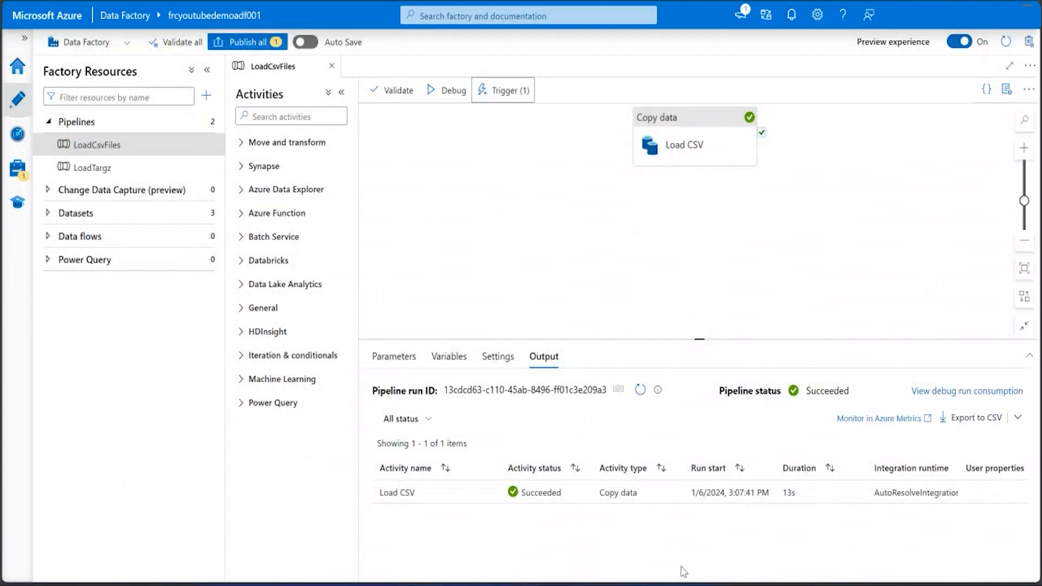
Step: Review the triggers attached to the LoadCsvFiles pipeline
{"action": "left_click", "coordinate": [504, 91]}
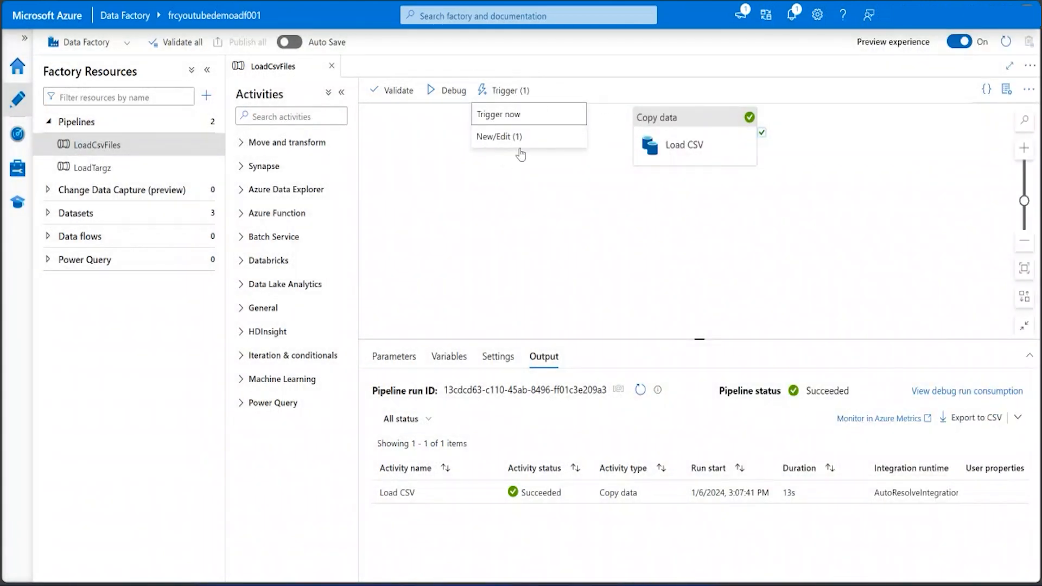
{"action": "left_click", "coordinate": [506, 138]}
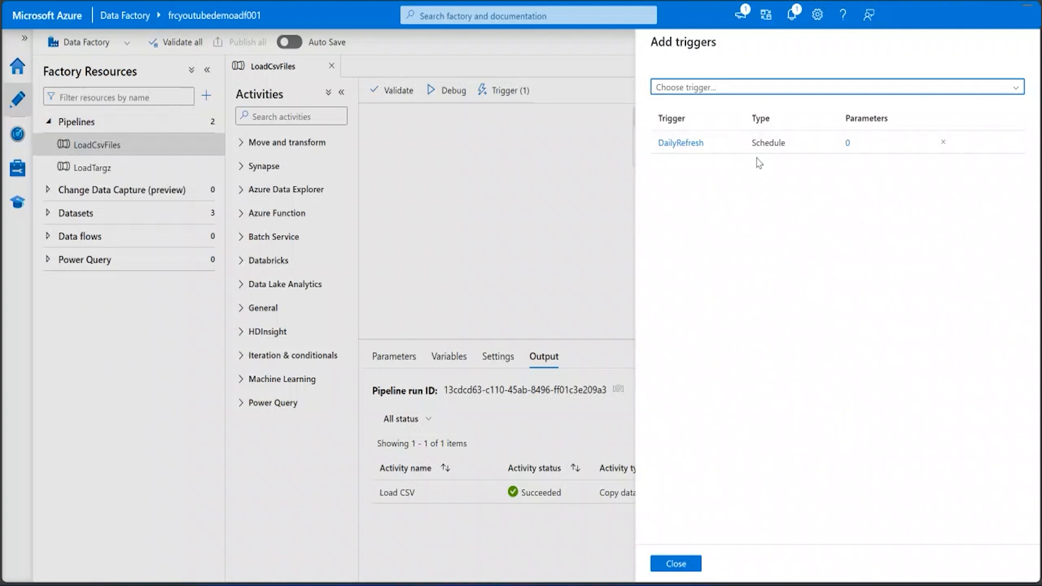
{"action": "left_click", "coordinate": [836, 209]}
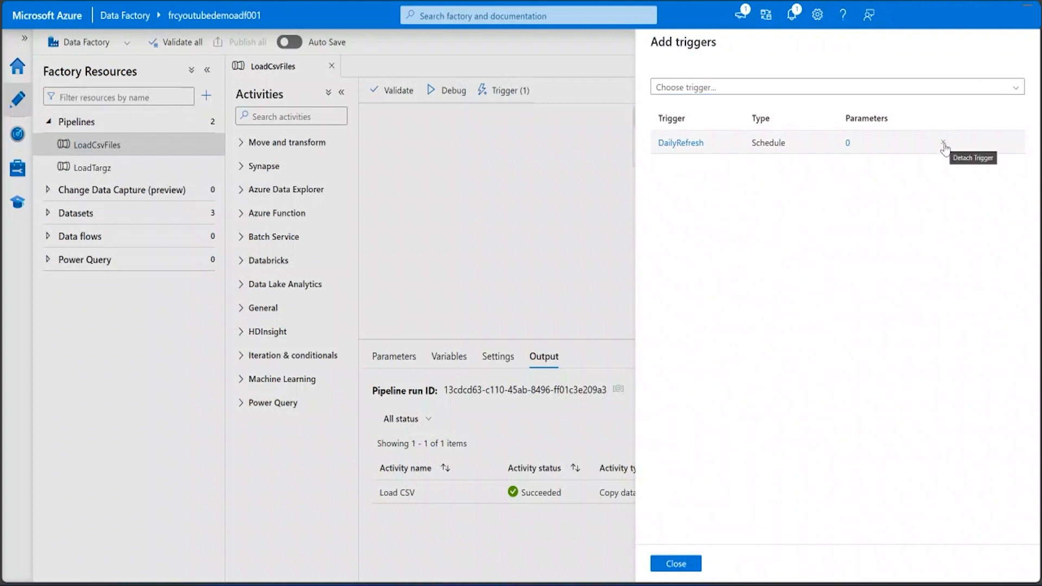
Step: Look at the triggers available for attaching to the LoadTargz pipeline
{"action": "left_click", "coordinate": [506, 90]}
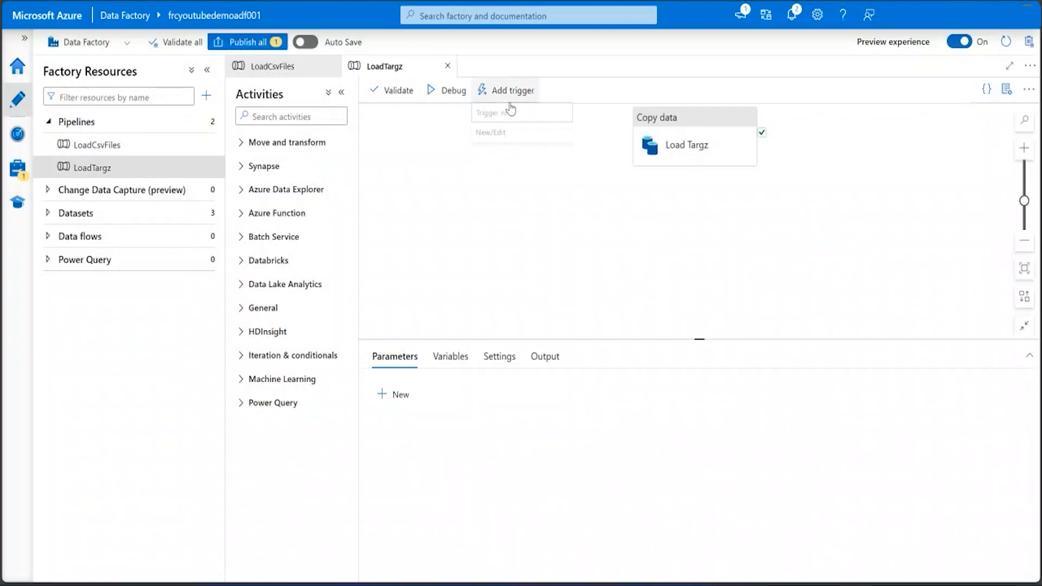
{"action": "left_click", "coordinate": [523, 139]}
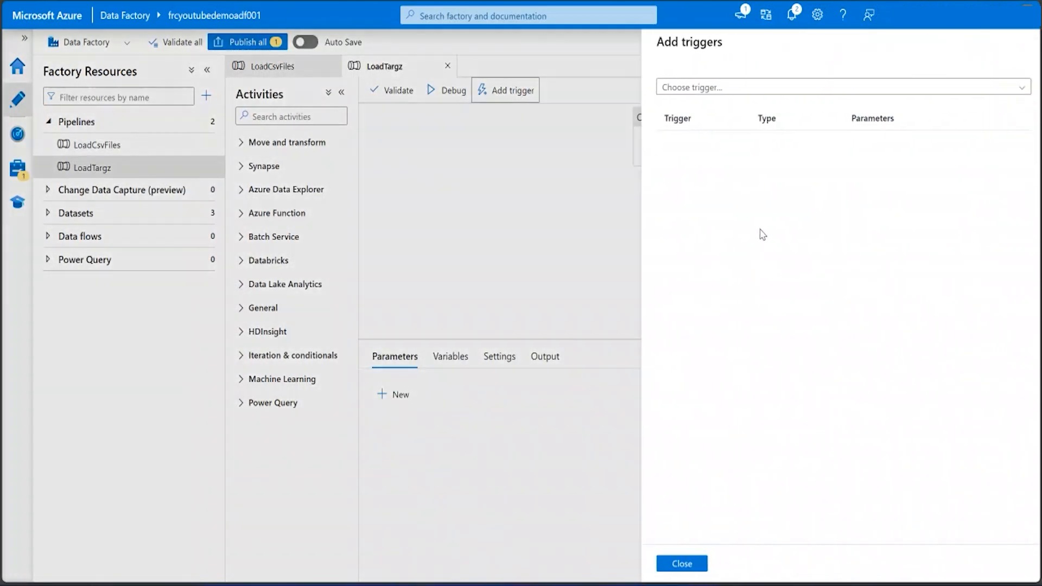
{"action": "left_click", "coordinate": [816, 96]}
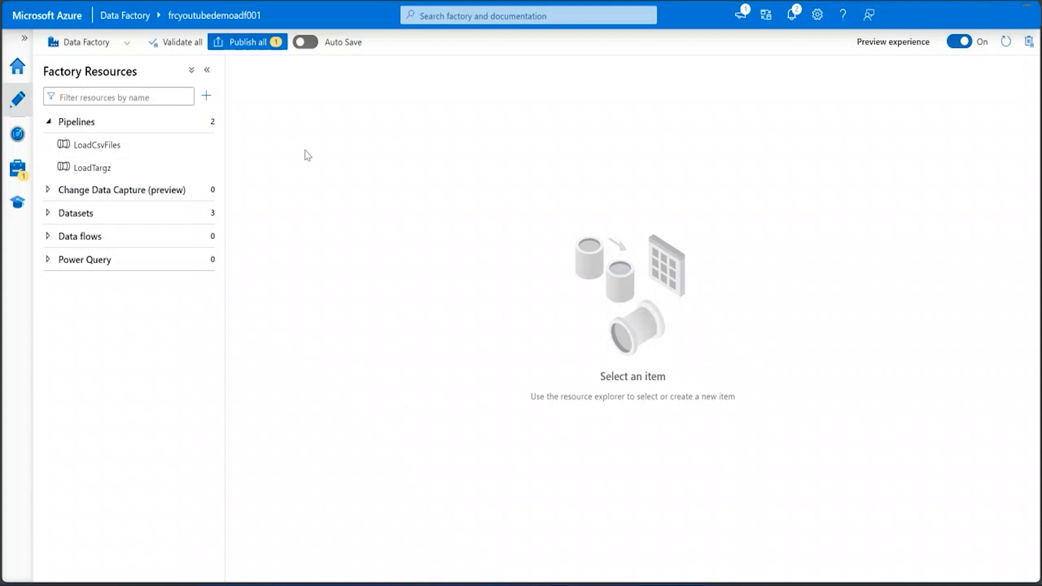
Step: Create a new pipeline named Main Pipeline
{"action": "left_click", "coordinate": [206, 96]}
{"action": "mouse_move", "coordinate": [240, 124]}
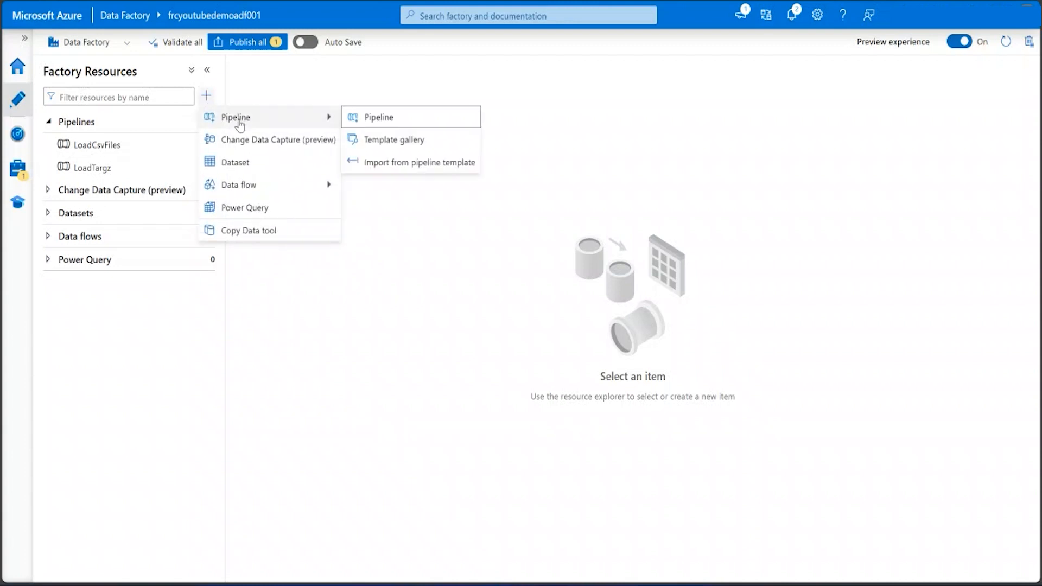
{"action": "left_click", "coordinate": [405, 123]}
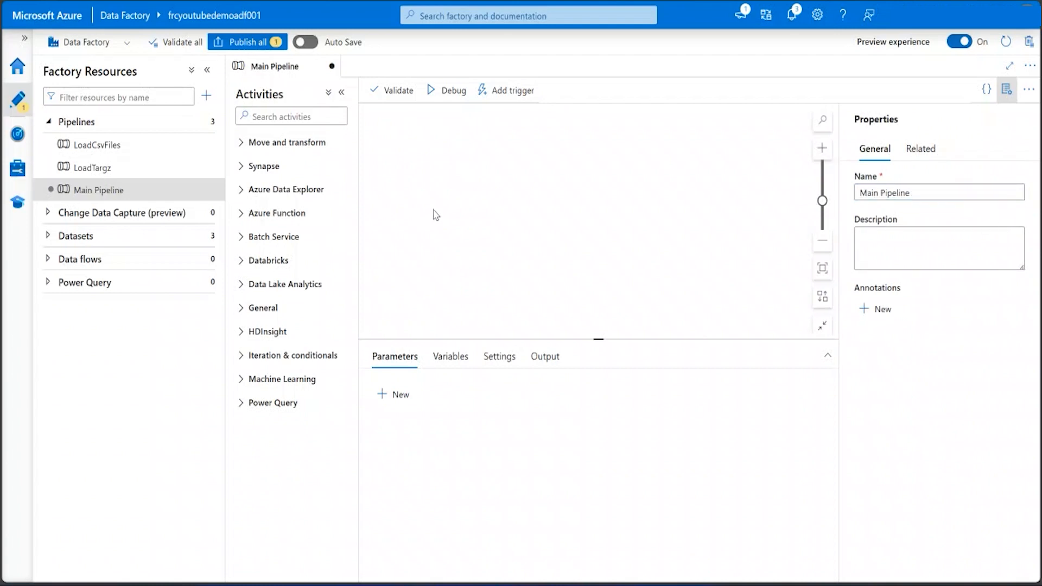
Step: Add LoadCsvFiles and LoadTargz to Main Pipeline as Execute Pipeline activities and try to link the first to the second on success
{"action": "left_click_drag", "start_coordinate": [97, 145], "coordinate": [380, 174]}
{"action": "left_click_drag", "start_coordinate": [102, 169], "coordinate": [548, 185]}
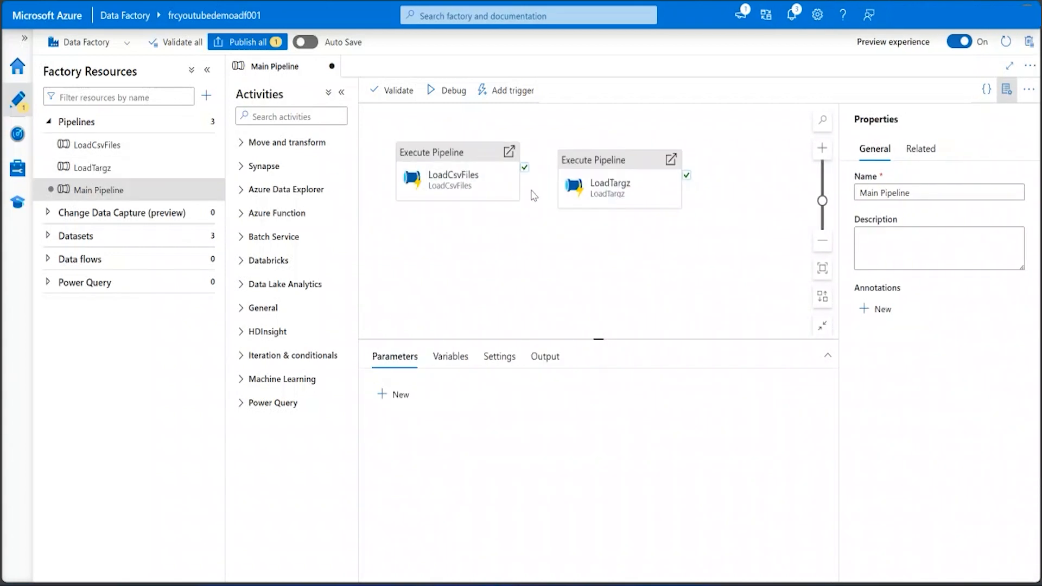
{"action": "left_click_drag", "start_coordinate": [525, 167], "coordinate": [565, 176]}
Step: Attach the existing DailyRefresh trigger to Main Pipeline, keeping its schedule settings
{"action": "left_click", "coordinate": [518, 90]}
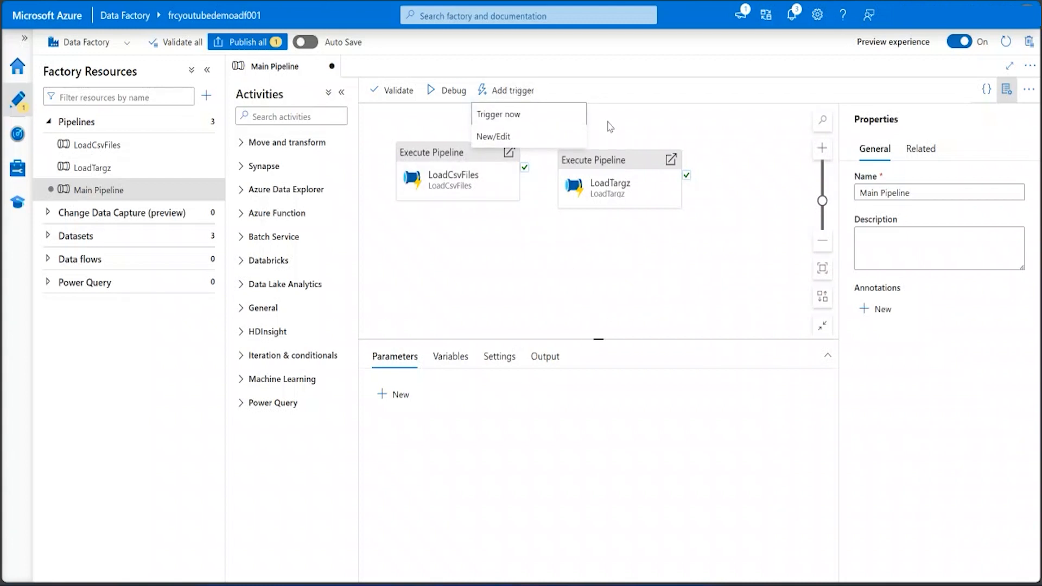
{"action": "left_click", "coordinate": [510, 136]}
{"action": "left_click", "coordinate": [798, 88]}
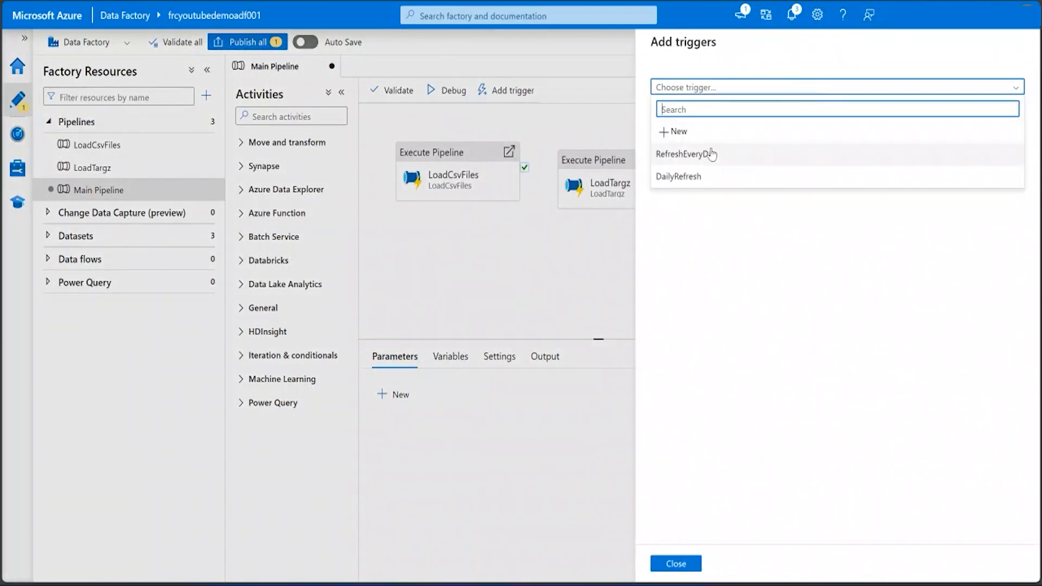
{"action": "left_click", "coordinate": [703, 174]}
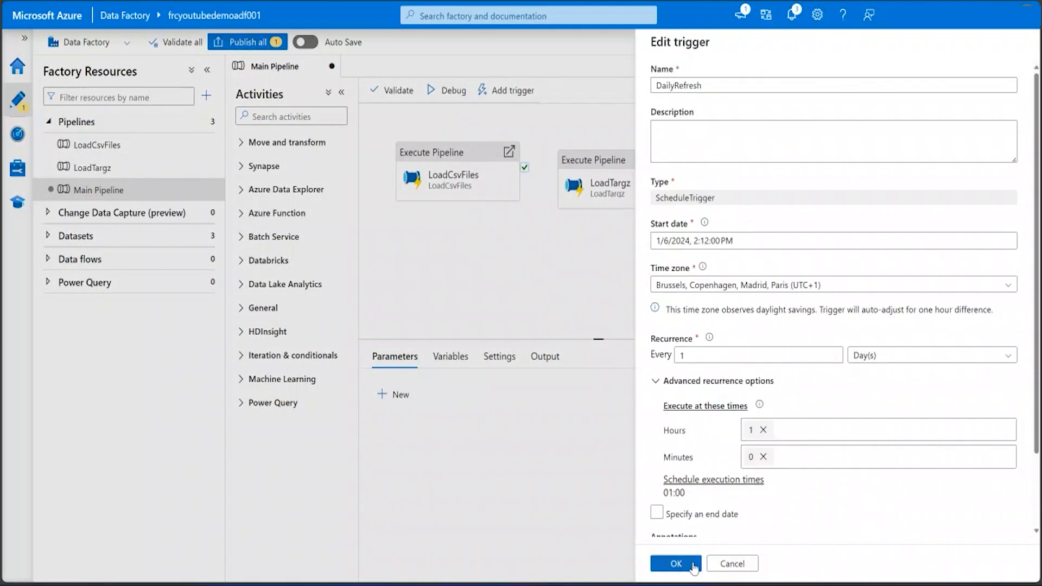
{"action": "scroll", "coordinate": [696, 564], "scroll_direction": "down", "scroll_amount": 2}
{"action": "left_click", "coordinate": [696, 564]}
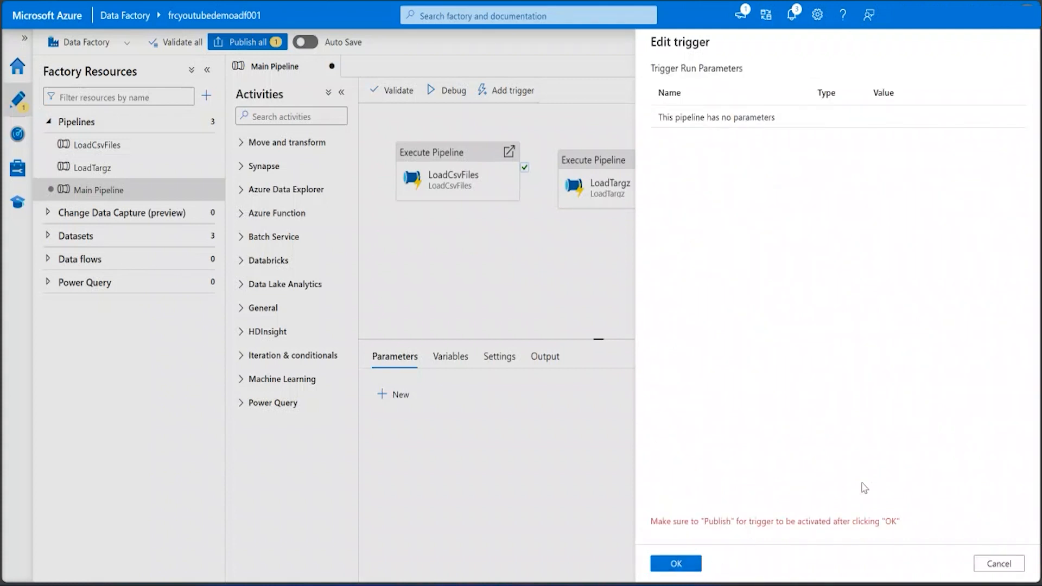
{"action": "left_click", "coordinate": [681, 571]}
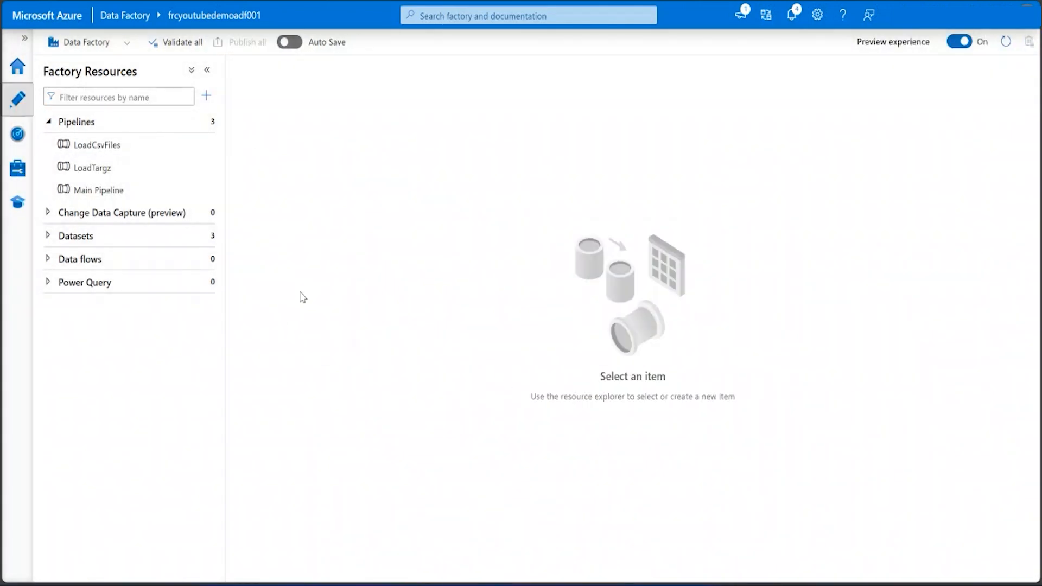
Step: Check the factory's list of triggers with their status and the management actions available for each
{"action": "left_click", "coordinate": [21, 179]}
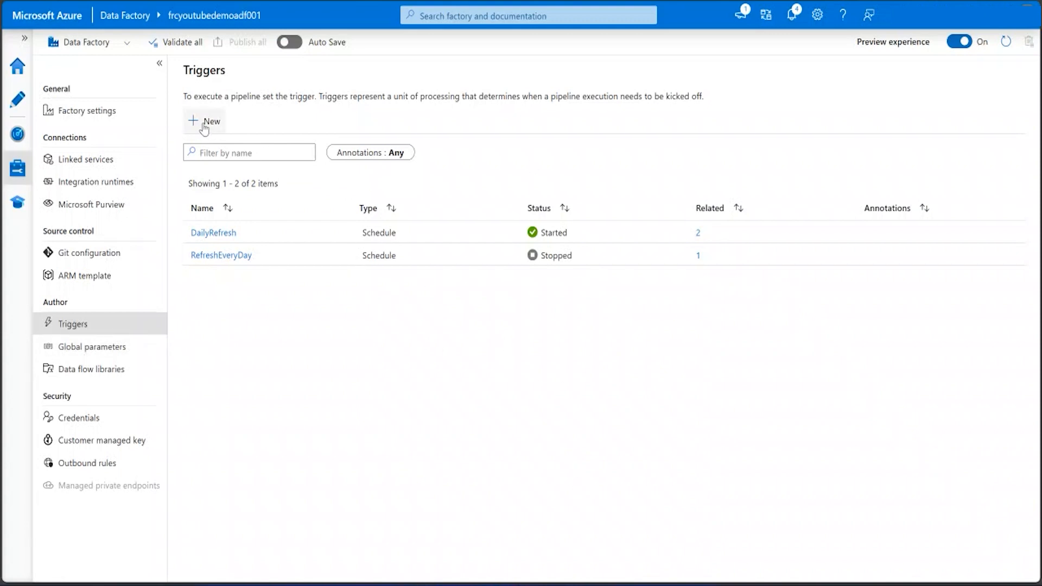
{"action": "mouse_move", "coordinate": [295, 259]}
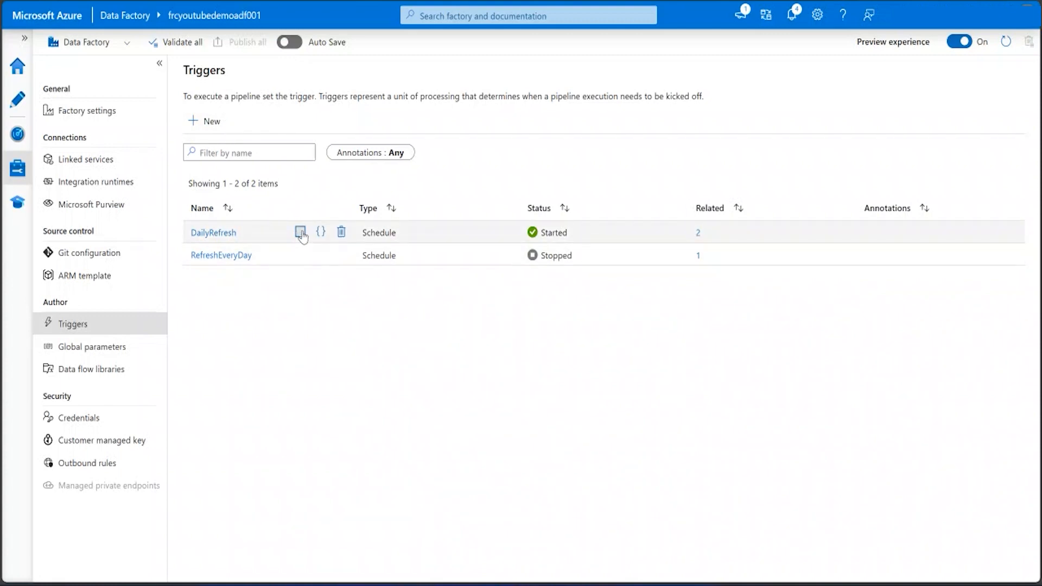
{"action": "mouse_move", "coordinate": [344, 256]}
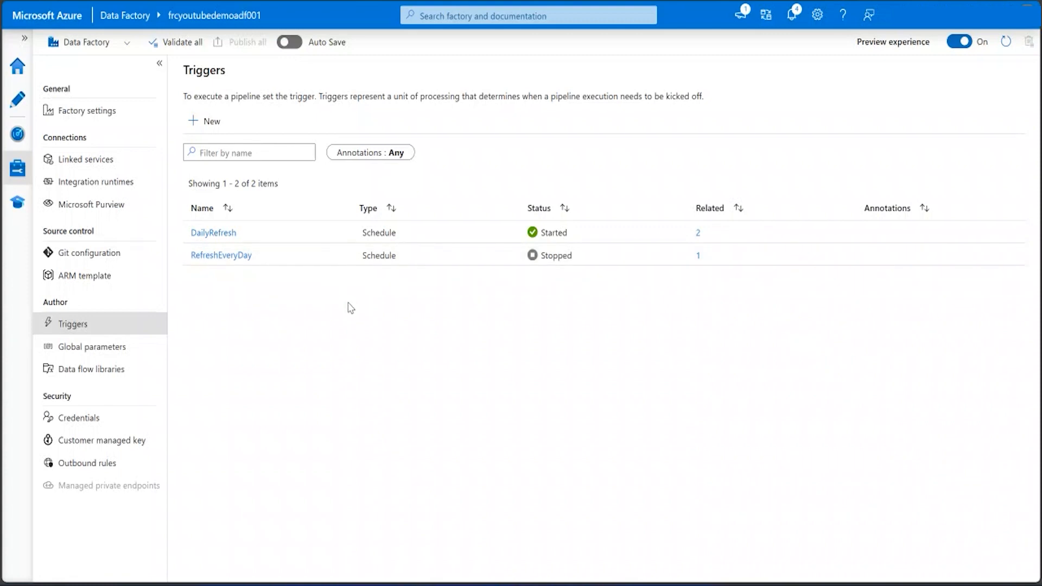
Step: Examine the trigger run history and the pipeline runs, comparing the triggered and debug runs
{"action": "left_click", "coordinate": [18, 134]}
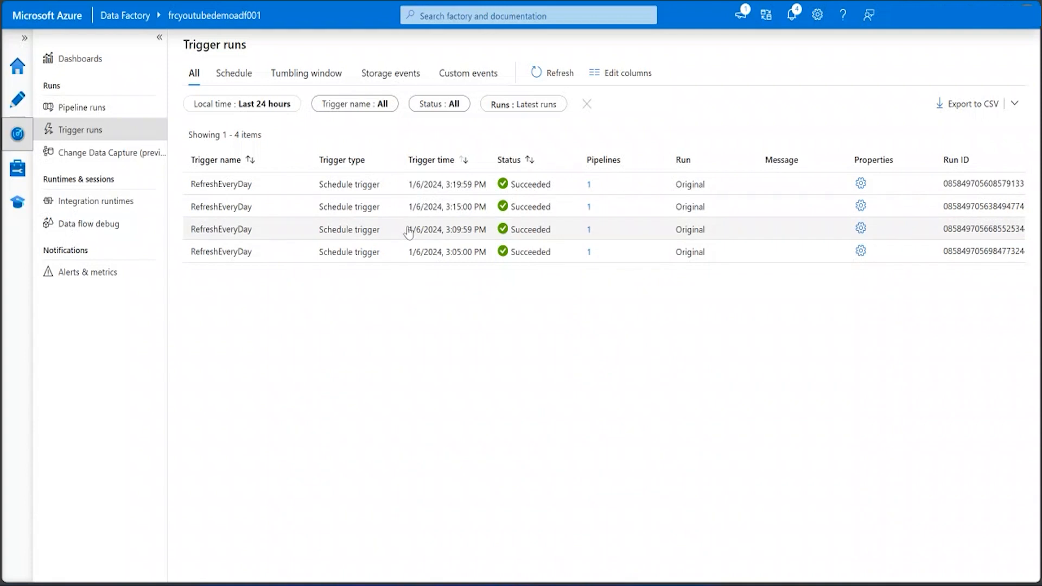
{"action": "left_click", "coordinate": [103, 111]}
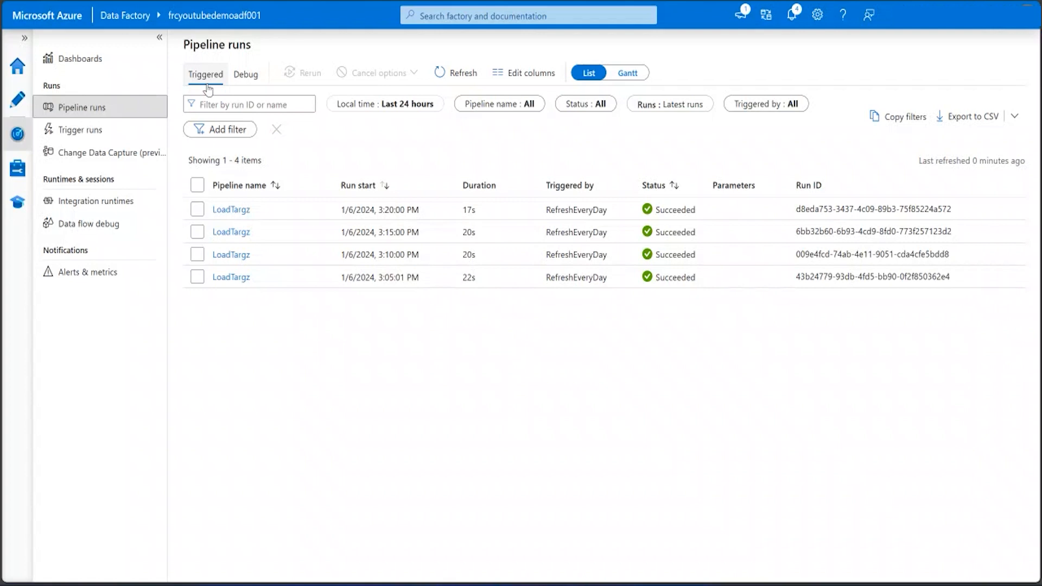
{"action": "left_click", "coordinate": [245, 75]}
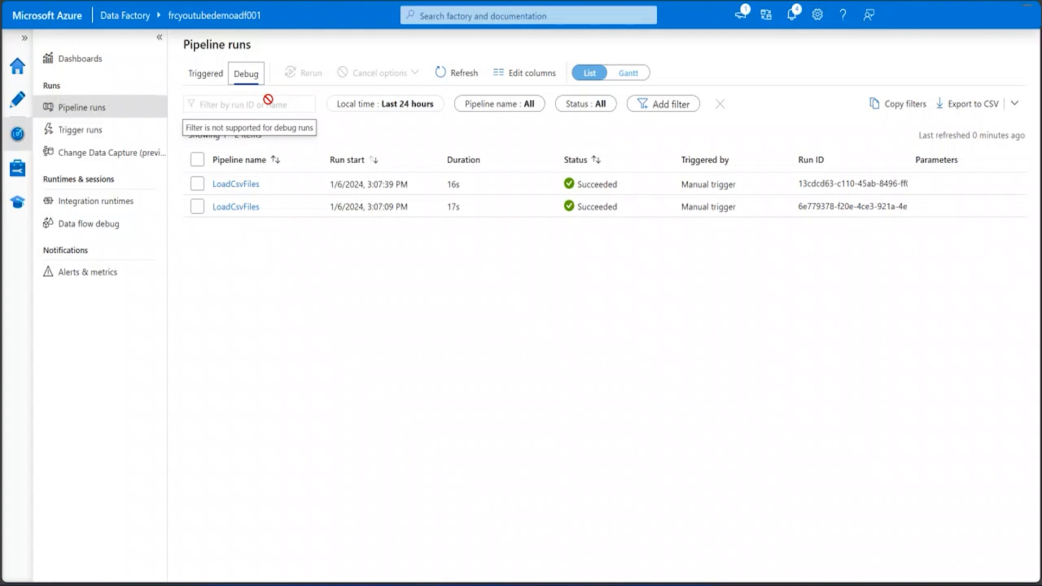
{"action": "left_click", "coordinate": [206, 74]}
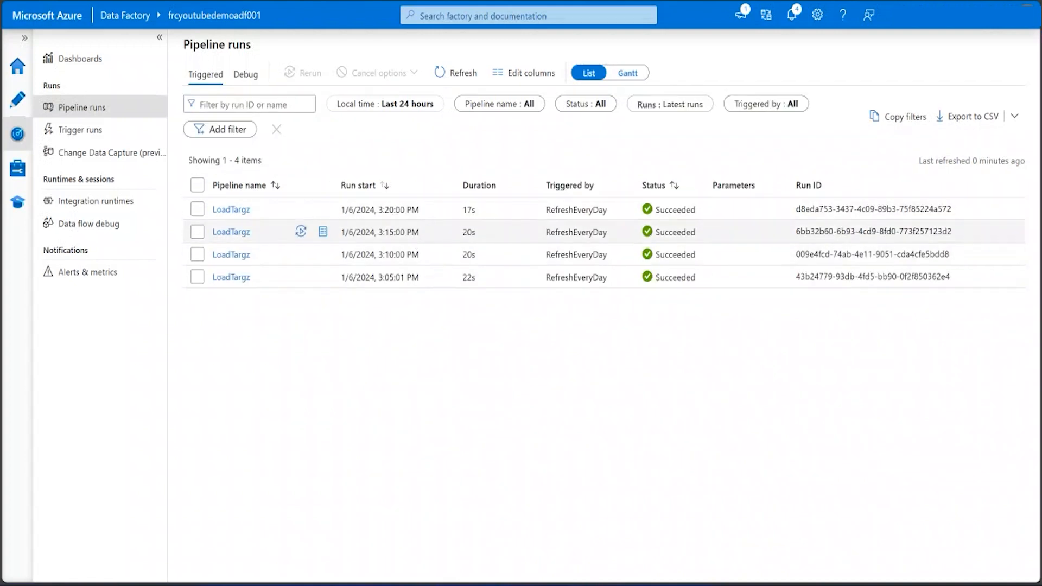